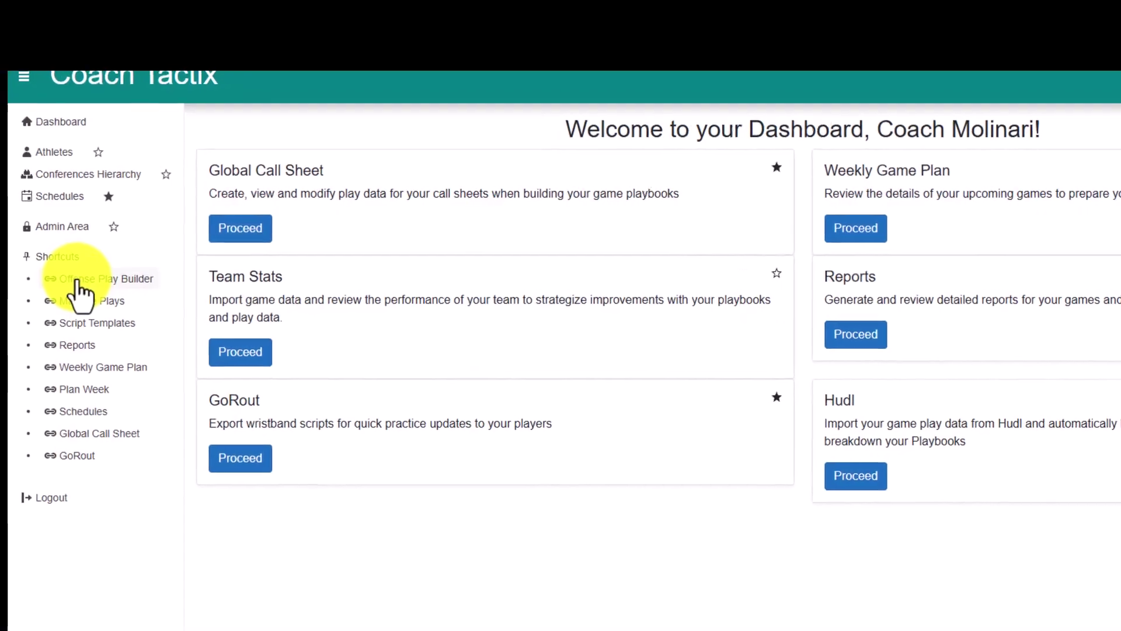
Open the playbook's Concept data from the Offense Play Builder and review the current concept options
click(67, 279)
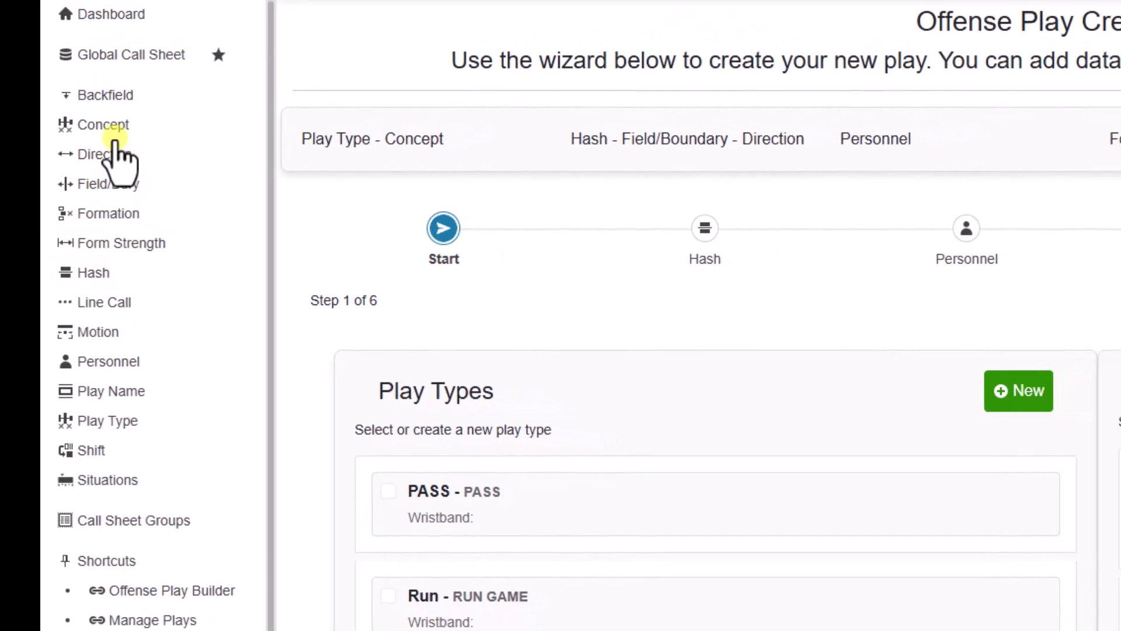
click(100, 125)
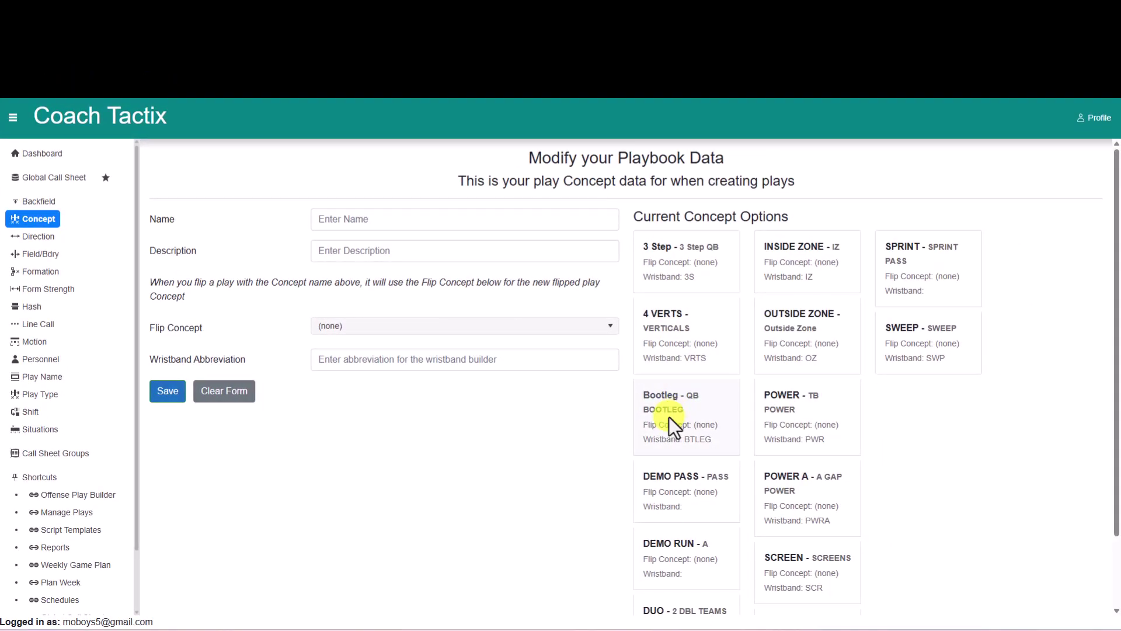
scroll(660, 421, down, 1)
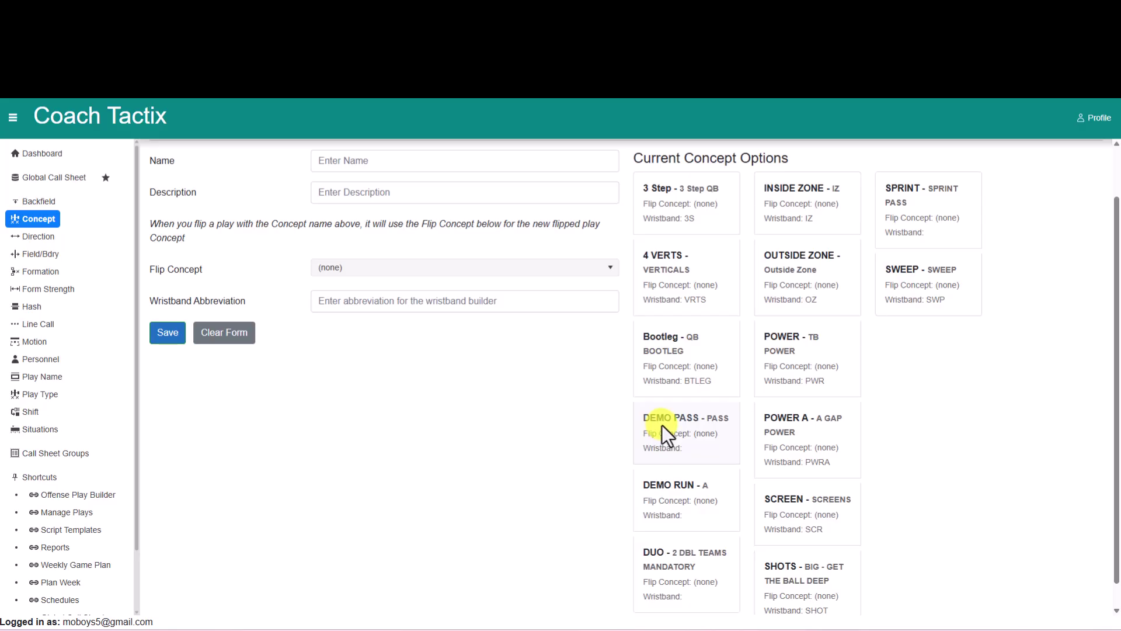
scroll(664, 426, up, 1)
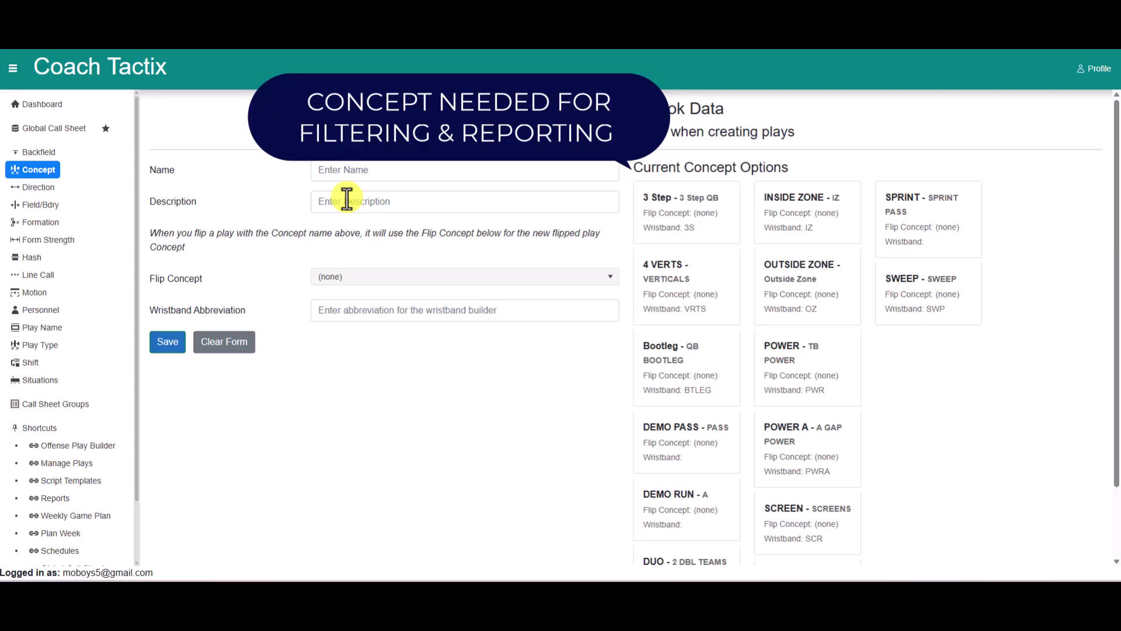
Load the existing 3 Step concept into the form to view its details
click(347, 198)
click(295, 363)
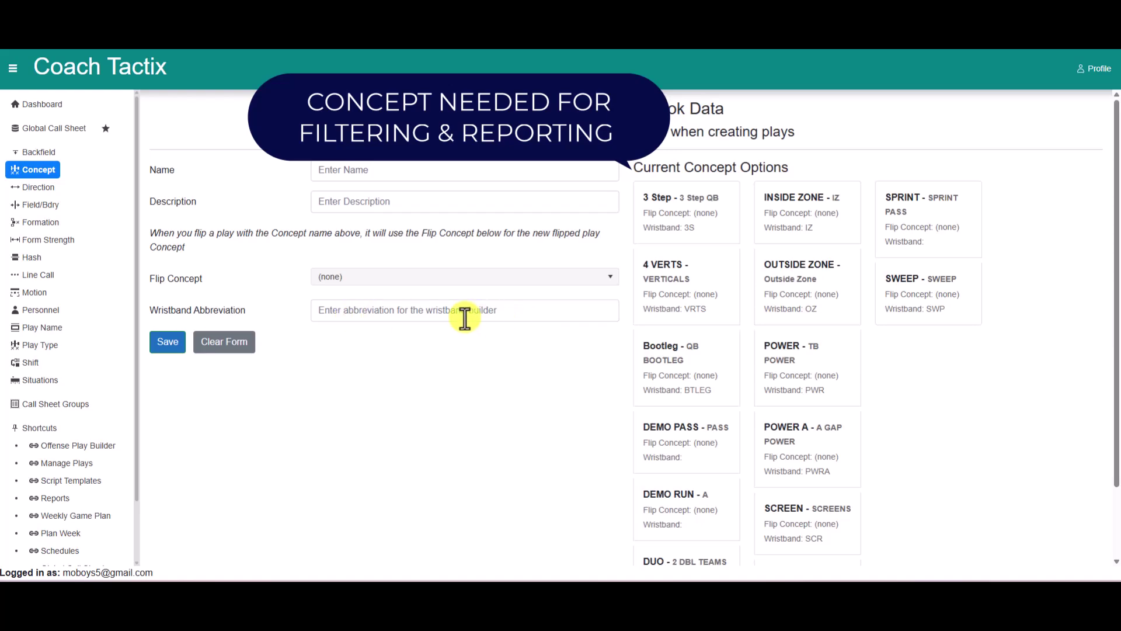
click(677, 202)
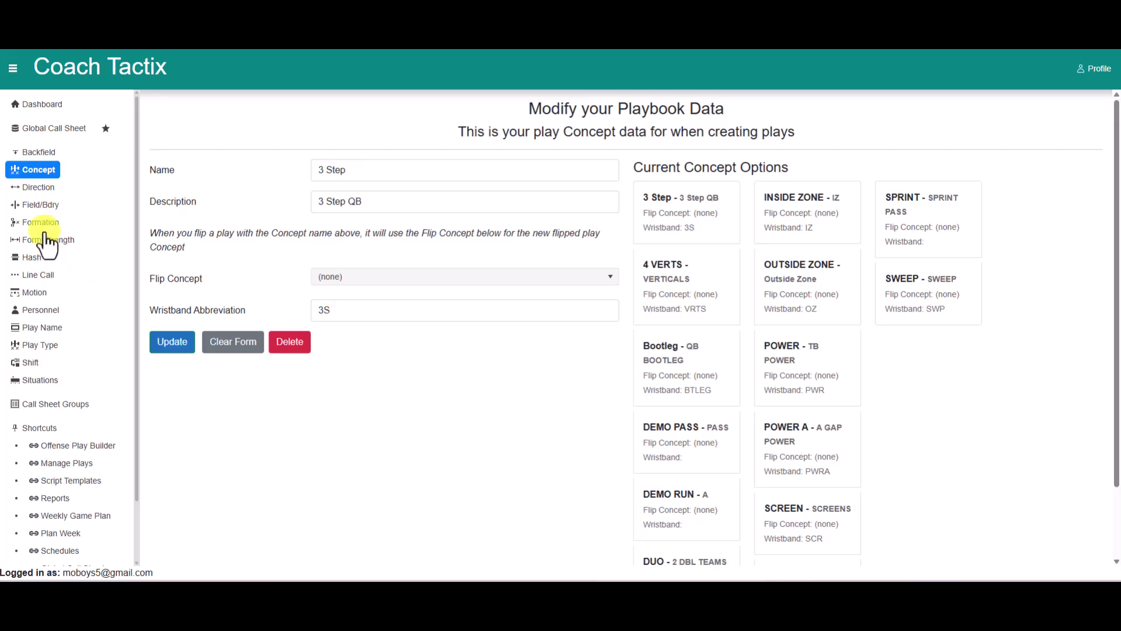
Save a new backfield named "I" with description "I with a FB" and wristband abbreviation "I", and open the EMPTY backfield's details
click(39, 153)
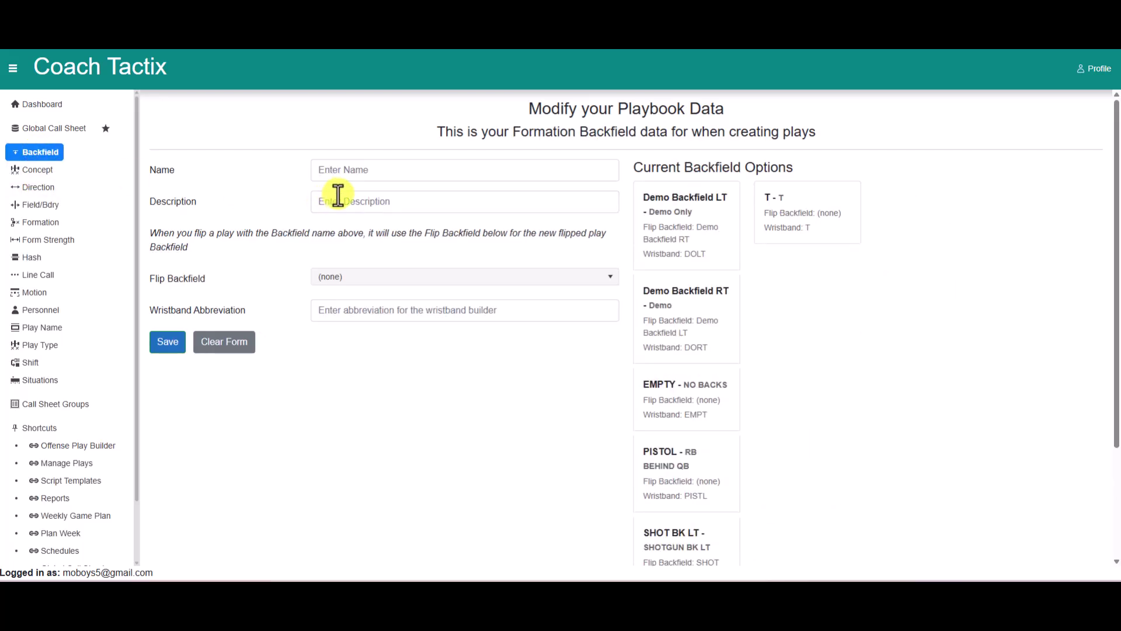
scroll(658, 456, down, 2)
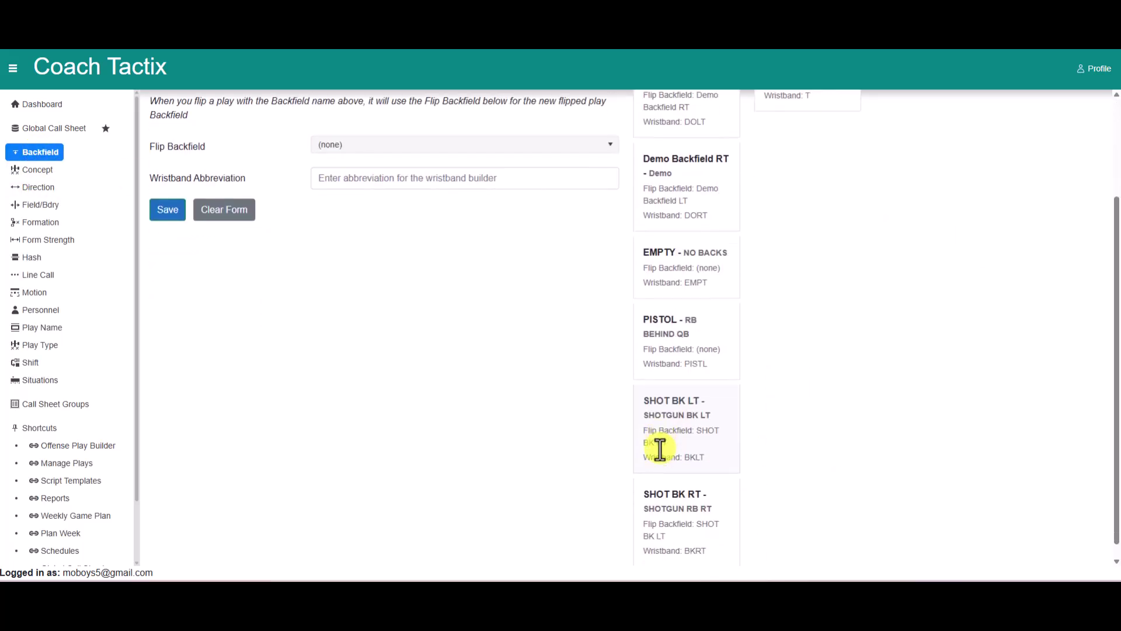
scroll(658, 457, up, 2)
click(344, 174)
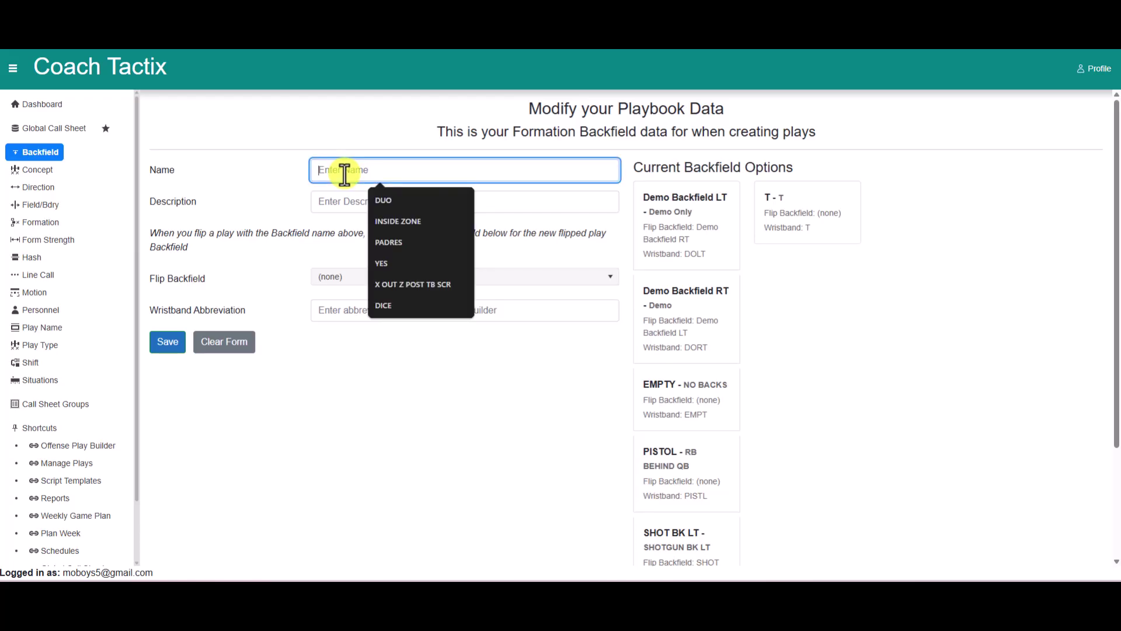
text(I)
key(Tab)
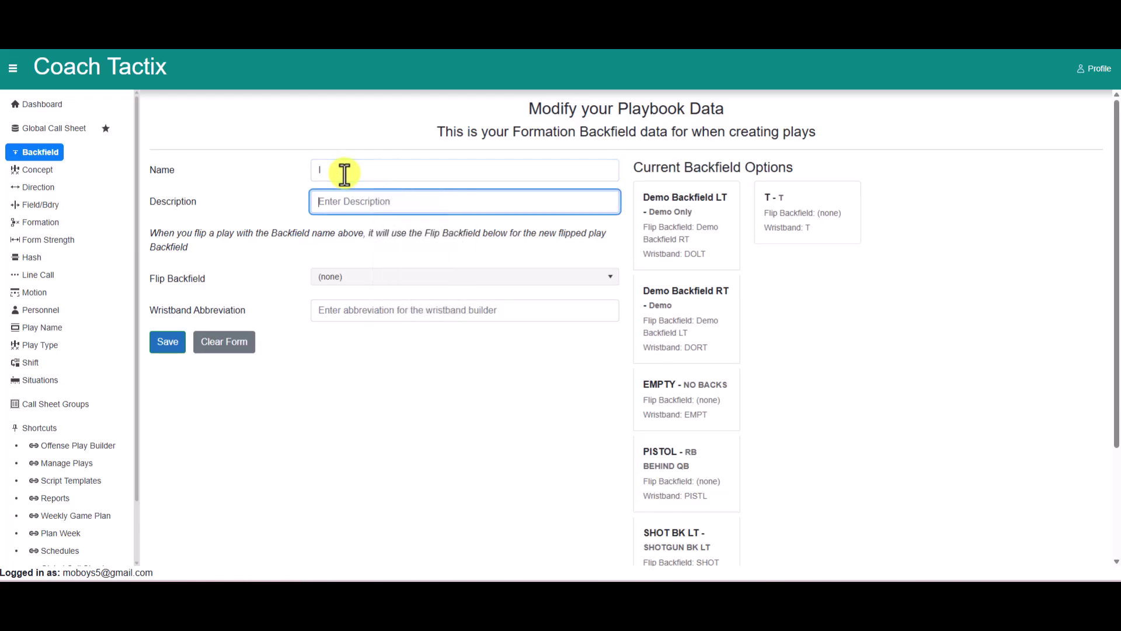
text(I with a FB)
click(375, 310)
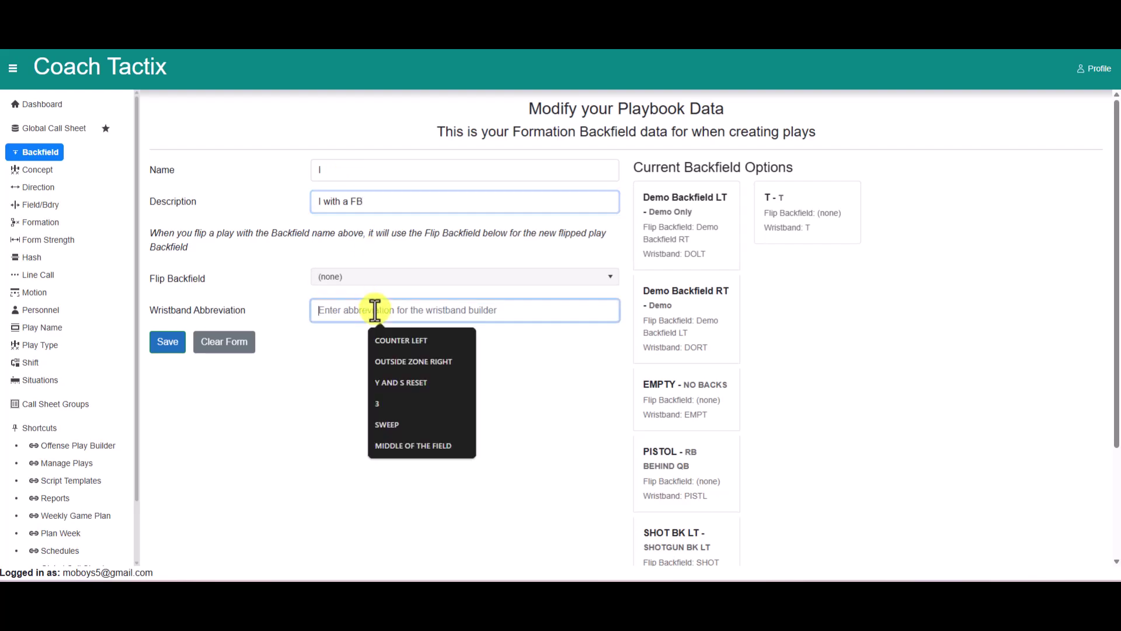
text(I)
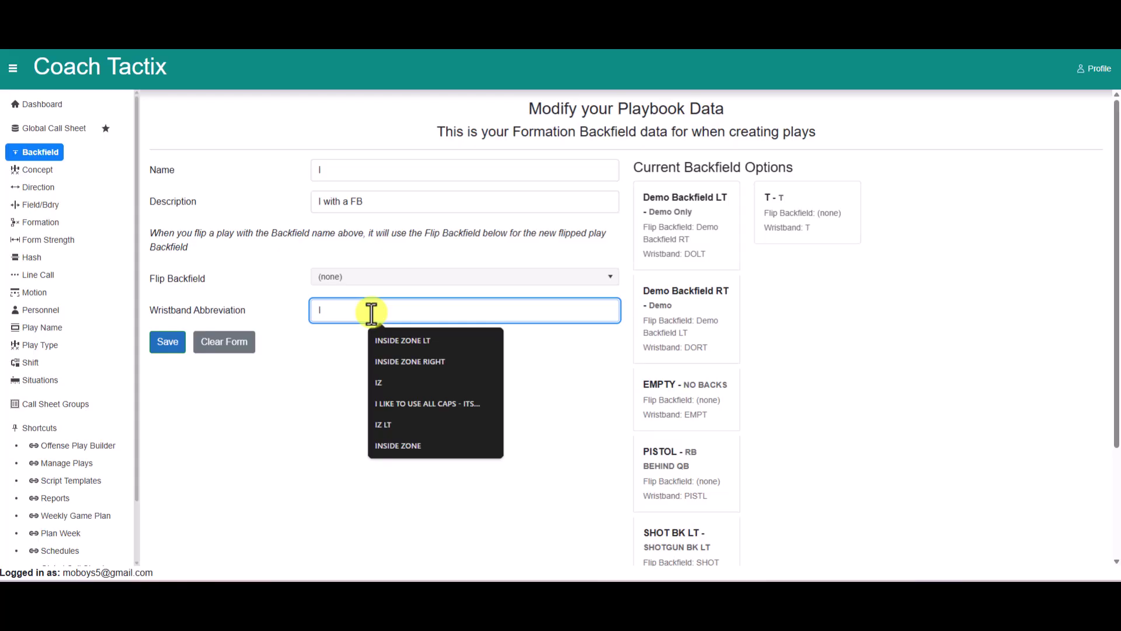
click(168, 344)
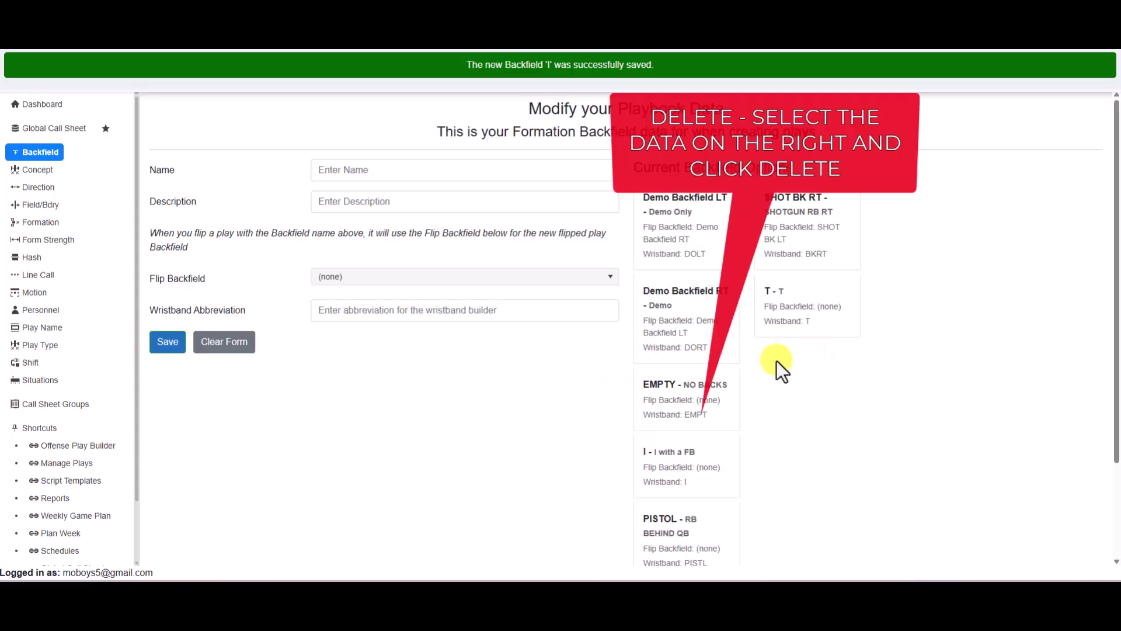
click(689, 392)
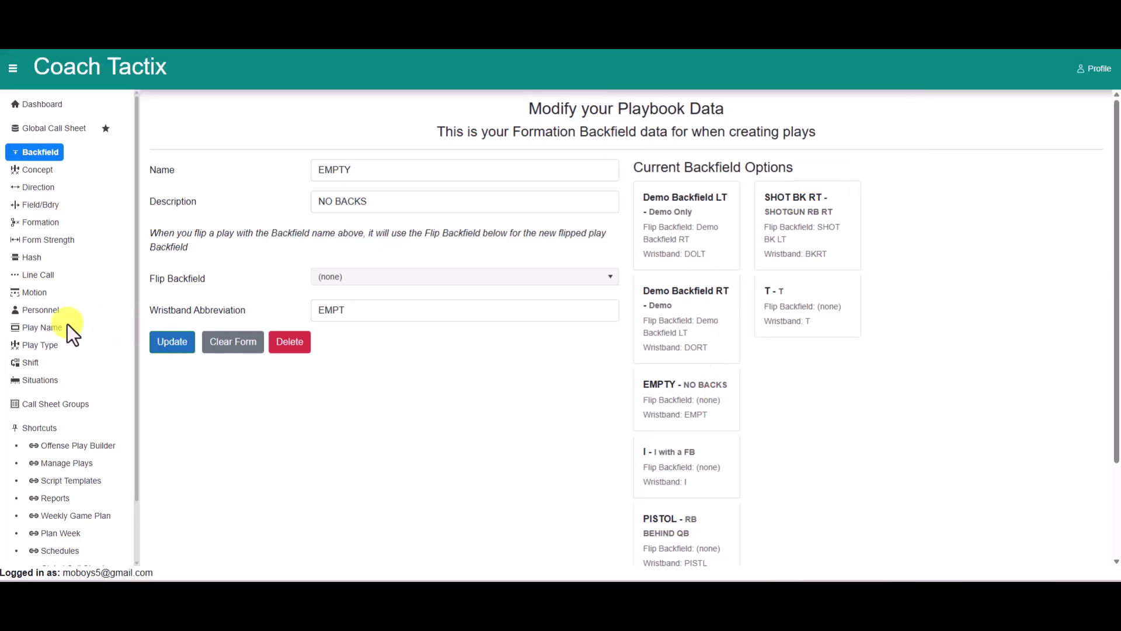
Save a new play name OHIO STATE with description PASS SPACING and wristband abbreviation OHSTATE
click(37, 329)
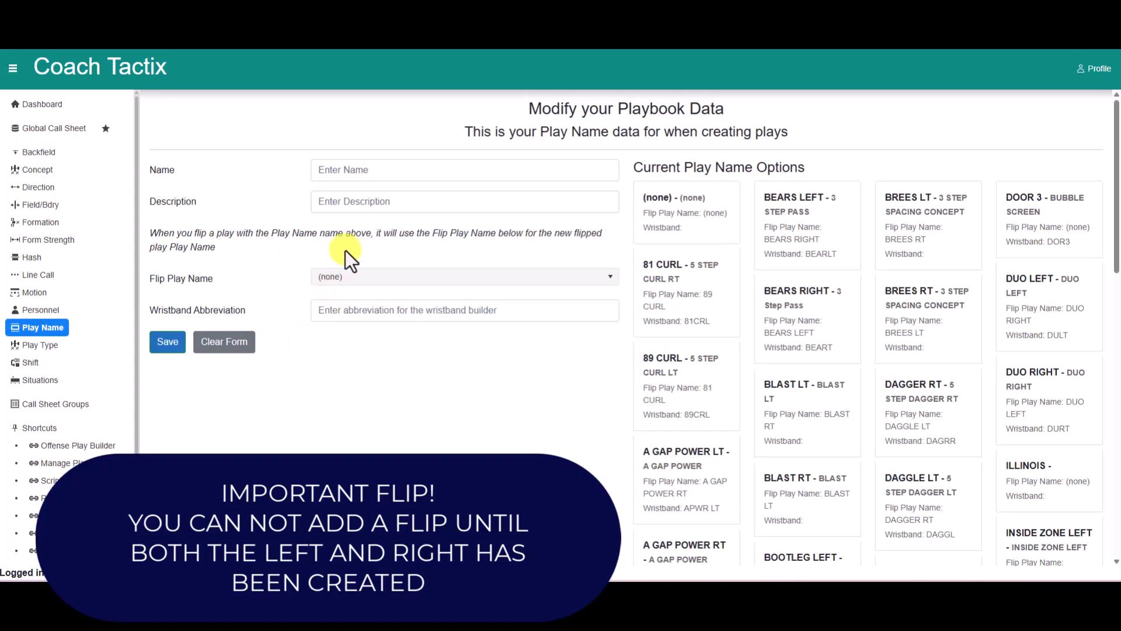
click(343, 169)
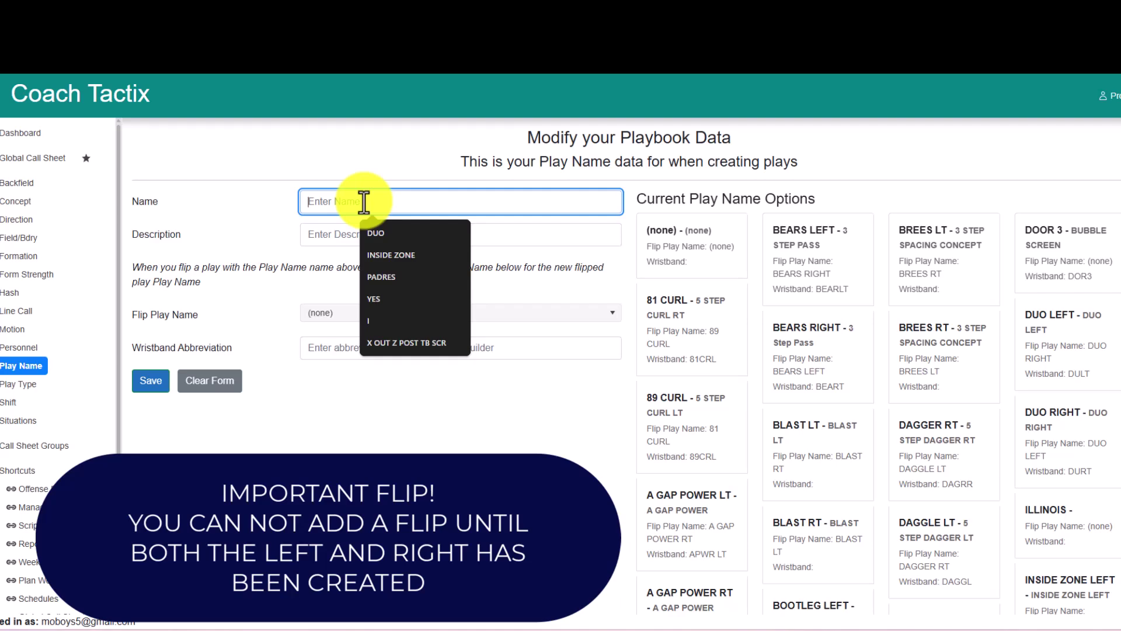
text(ou)
key(BackSpace)
key(BackSpace)
text(O)
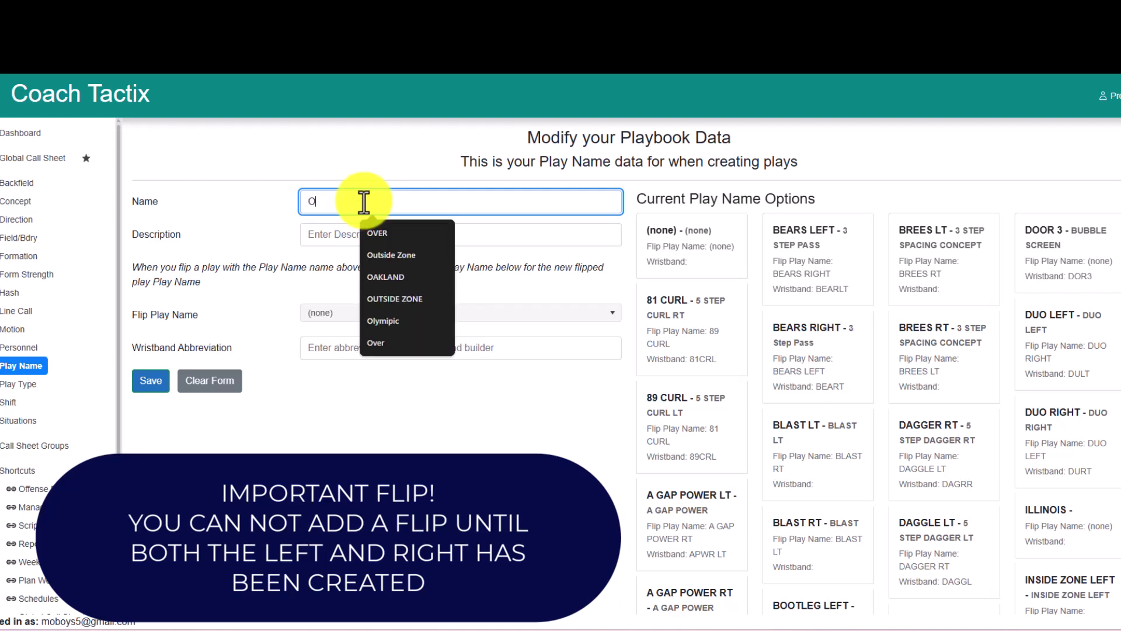
text(HIO STAT)
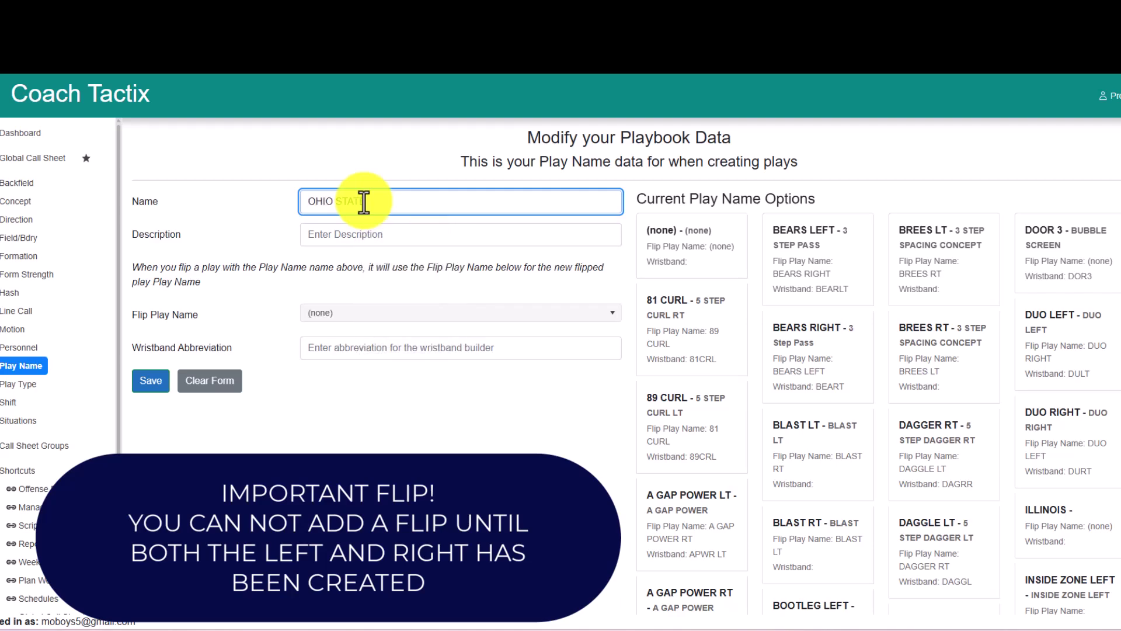
key(Tab)
text(PASS)
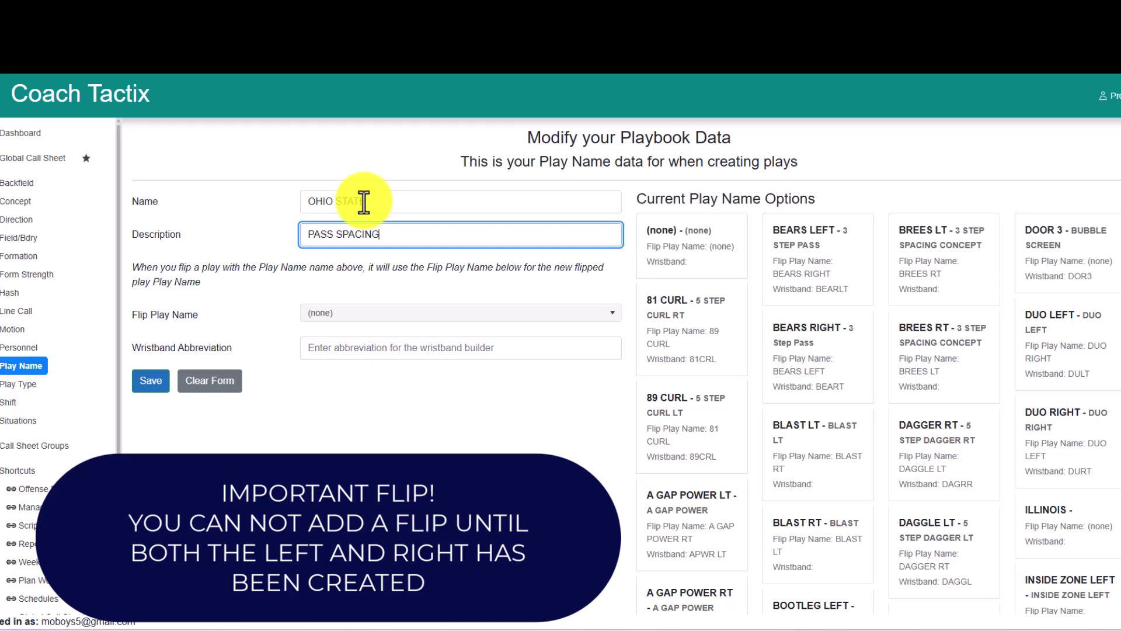
click(376, 356)
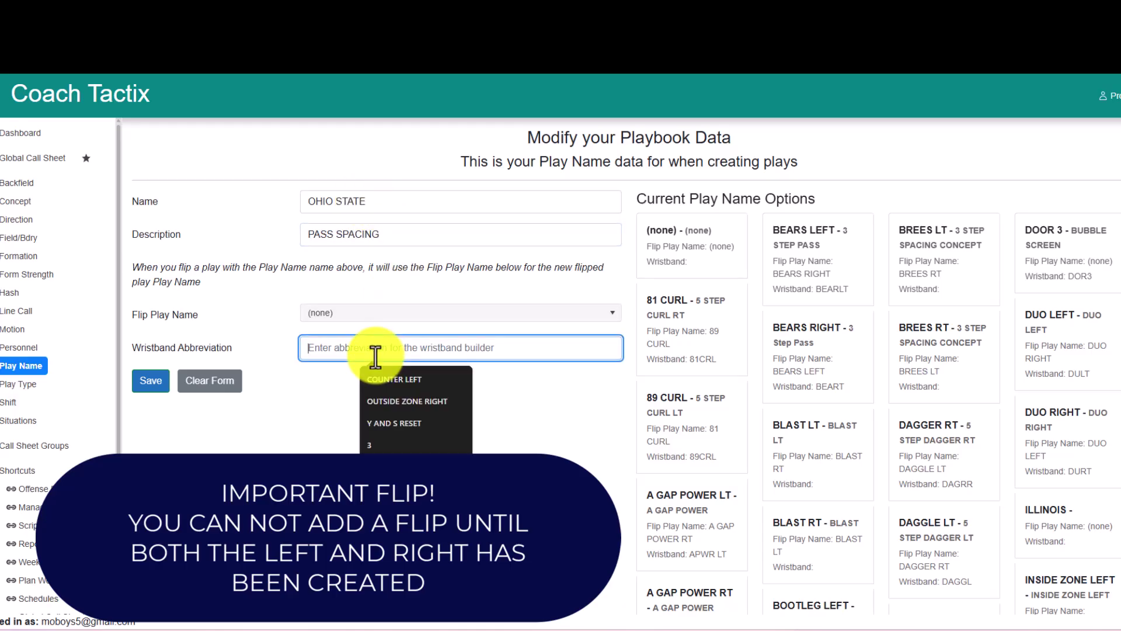
text(O)
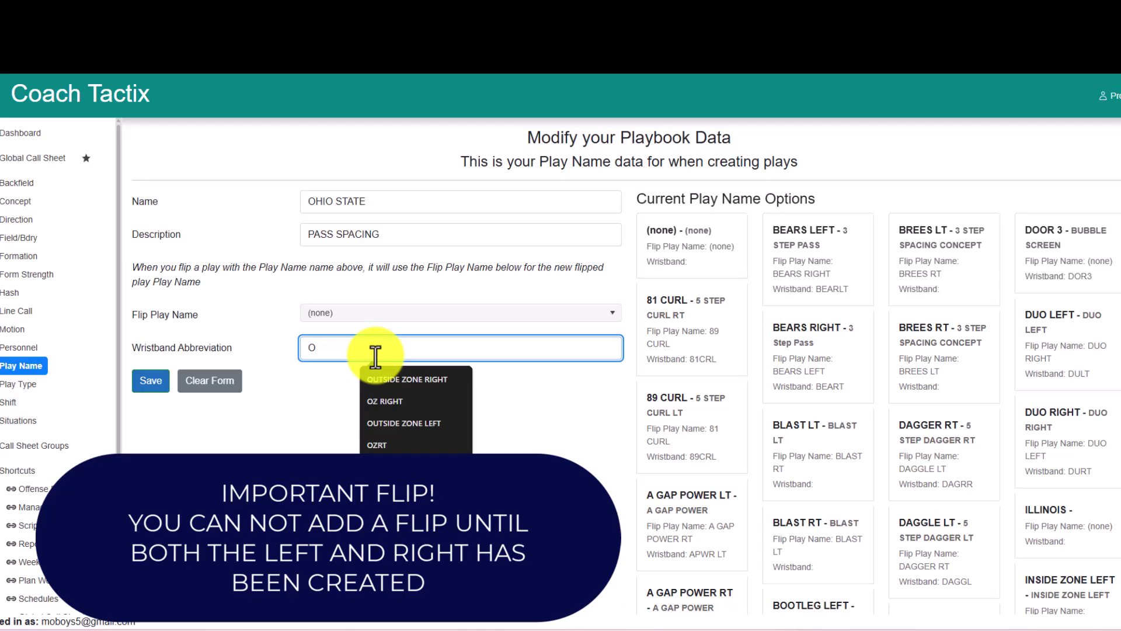
text(HSTATE)
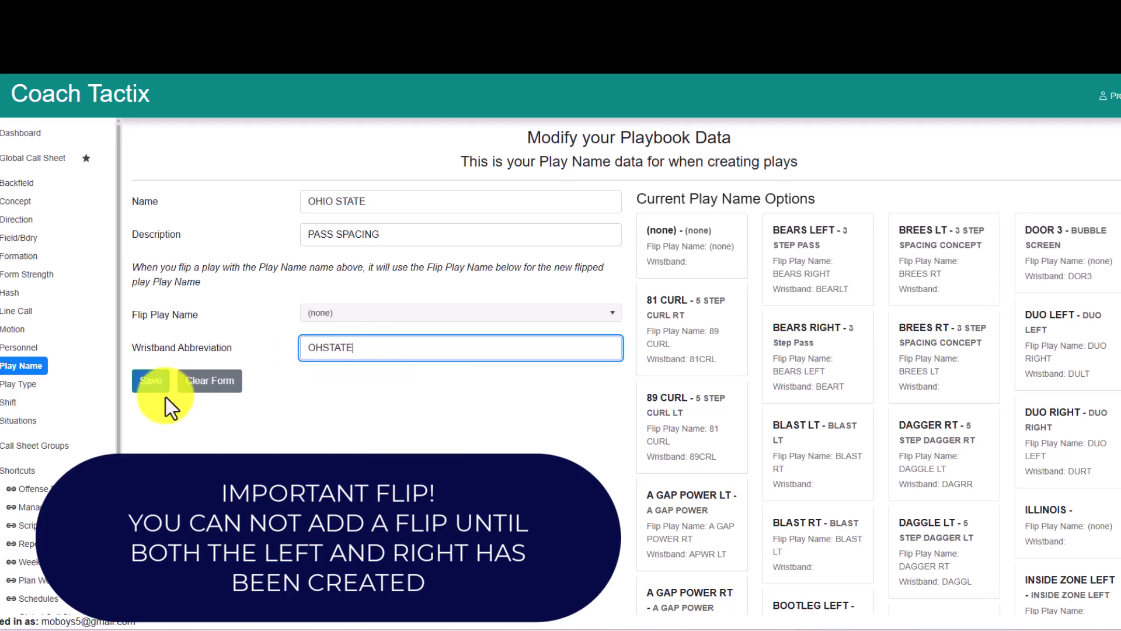
click(142, 385)
Fill in another play name, BUCKEYS, with description SPACING RT and wristband abbreviation BUKEYS
click(370, 205)
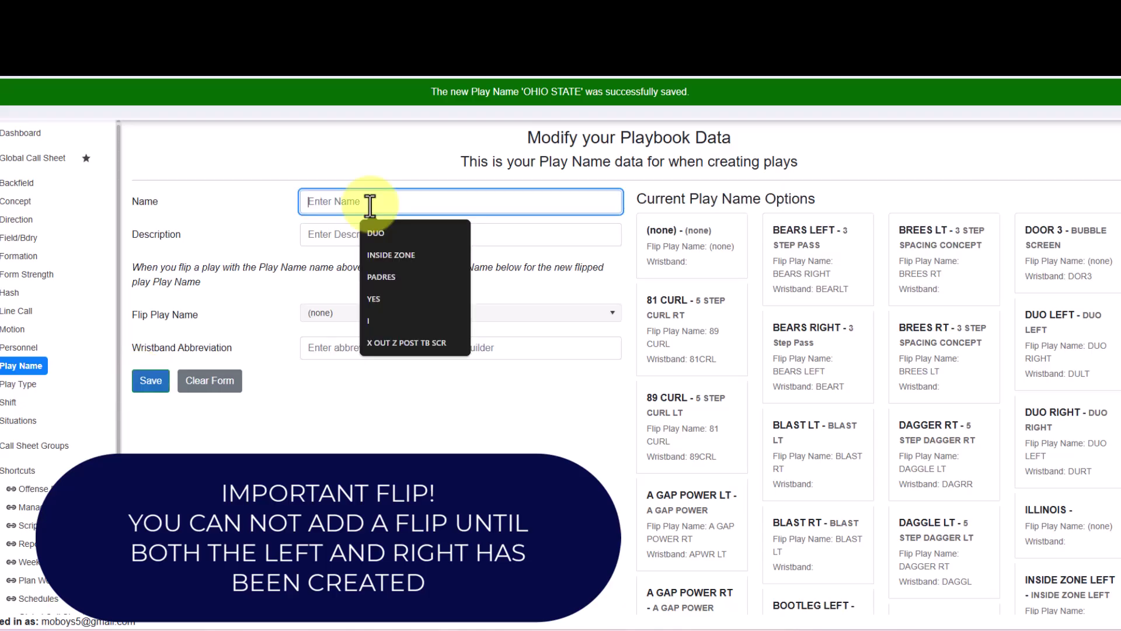
text(BUCKEYS)
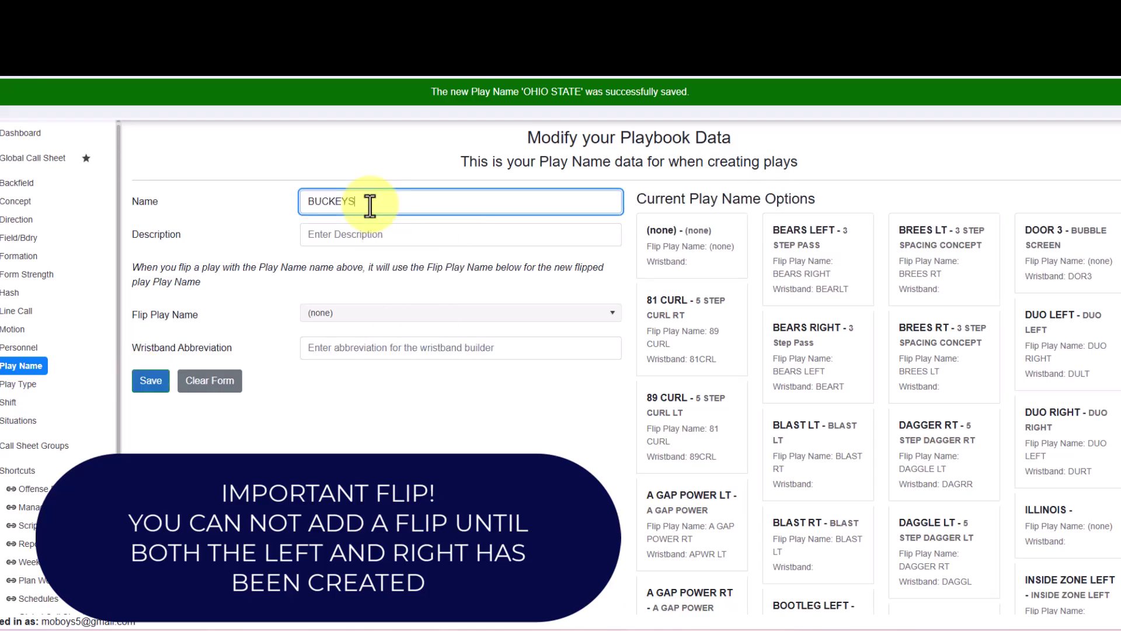
key(Tab)
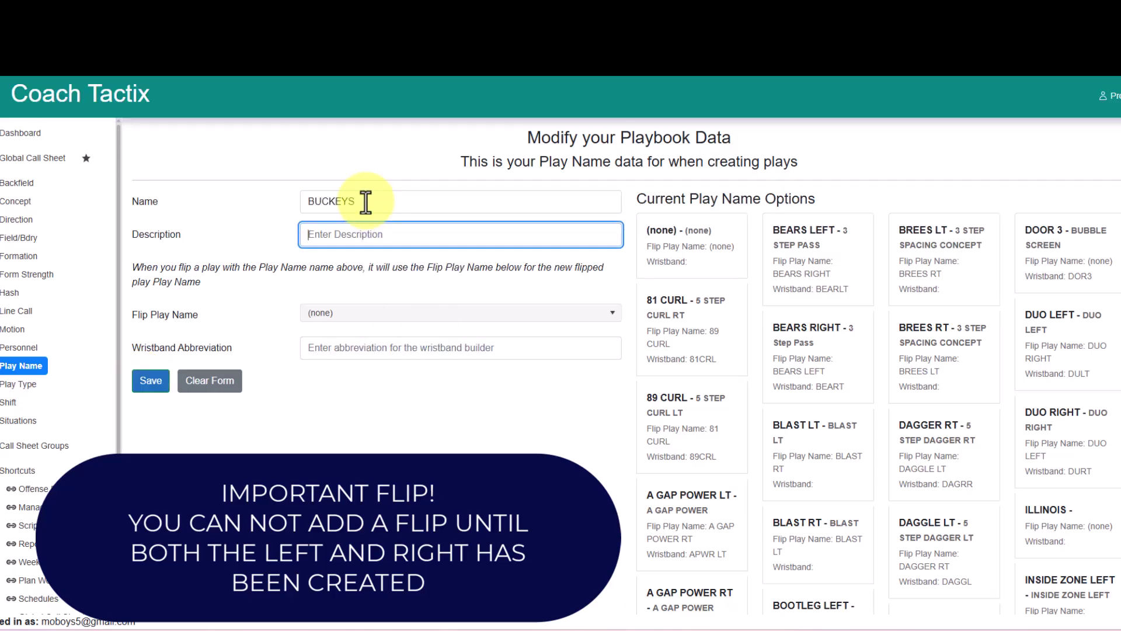
text(SPACING RT)
click(347, 349)
text(BUCKEYS)
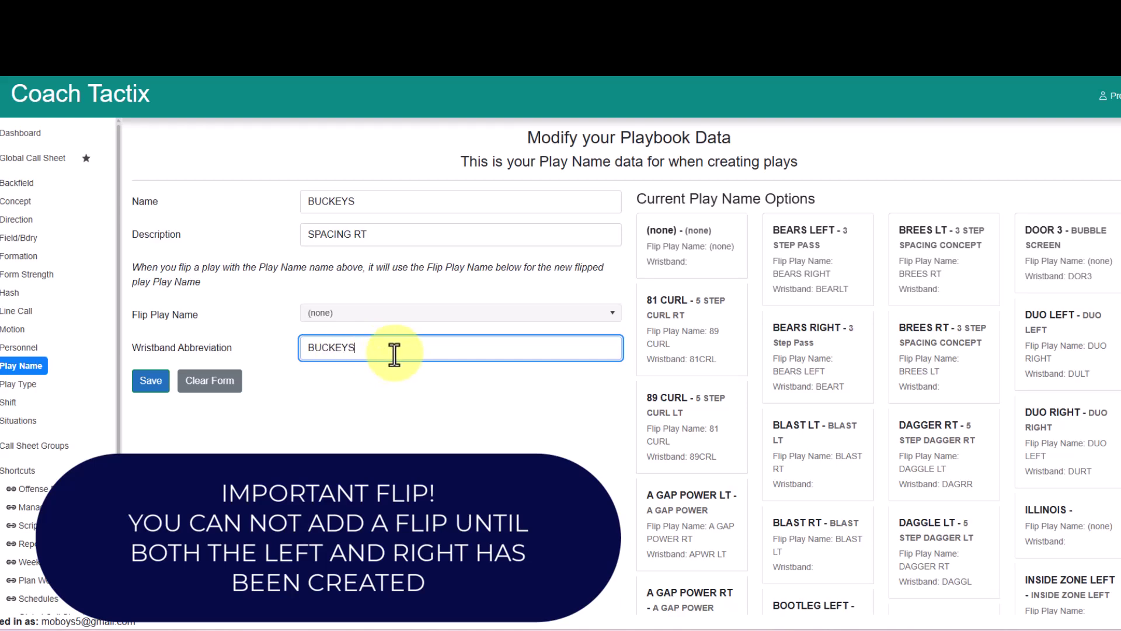
click(326, 349)
key(BackSpace)
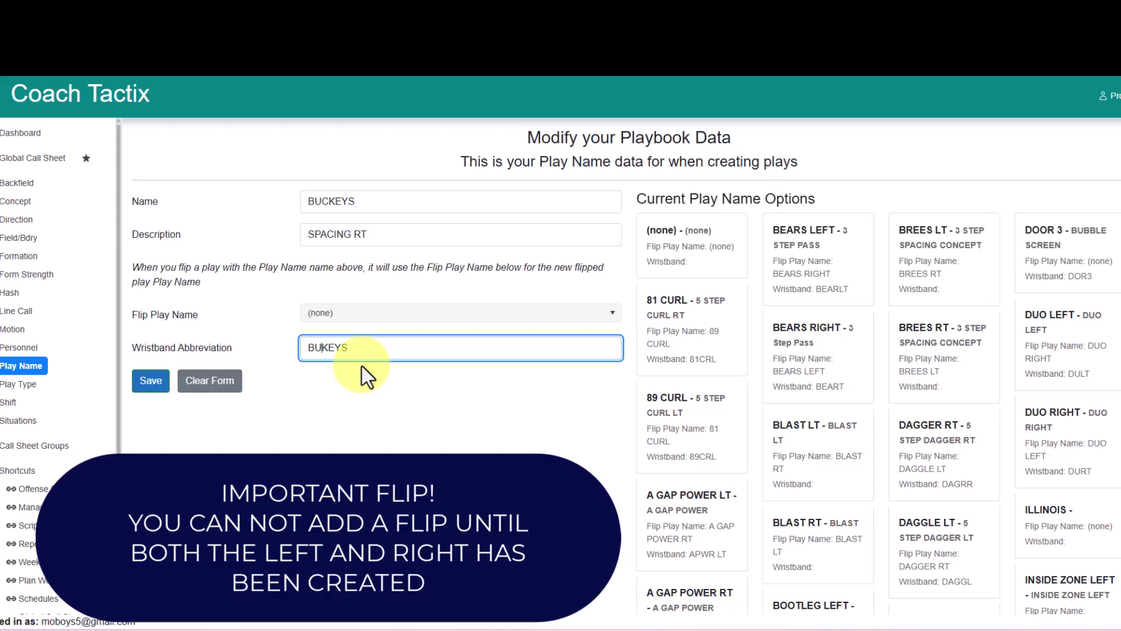
Set OHIO STATE as the flip play name for BUCKEYS and save the entry
click(612, 322)
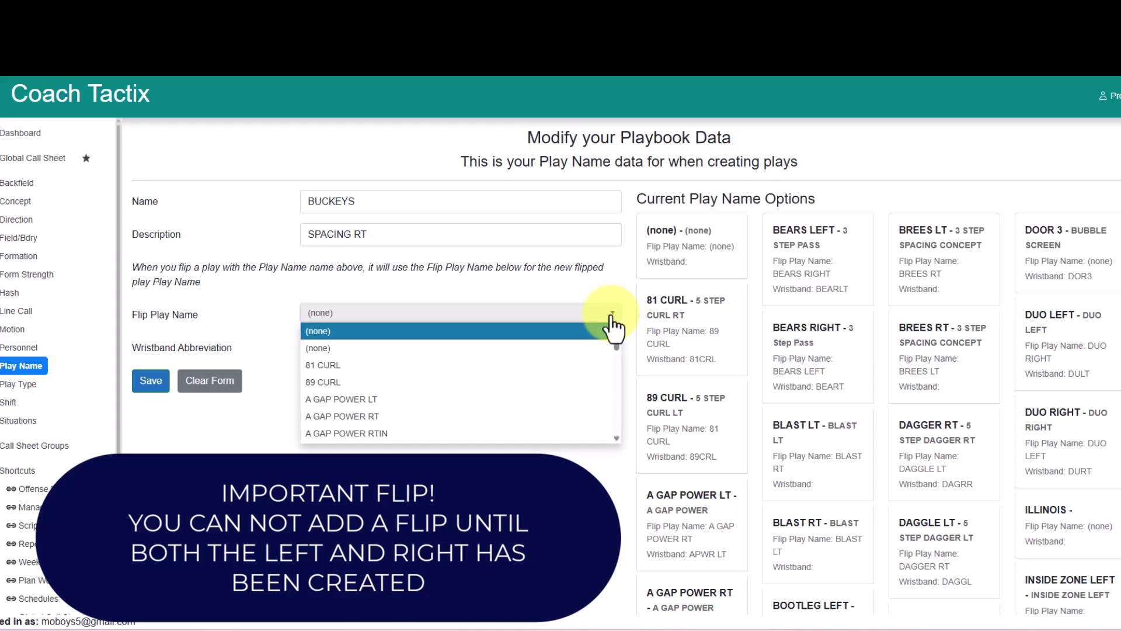
drag(615, 340, 615, 391)
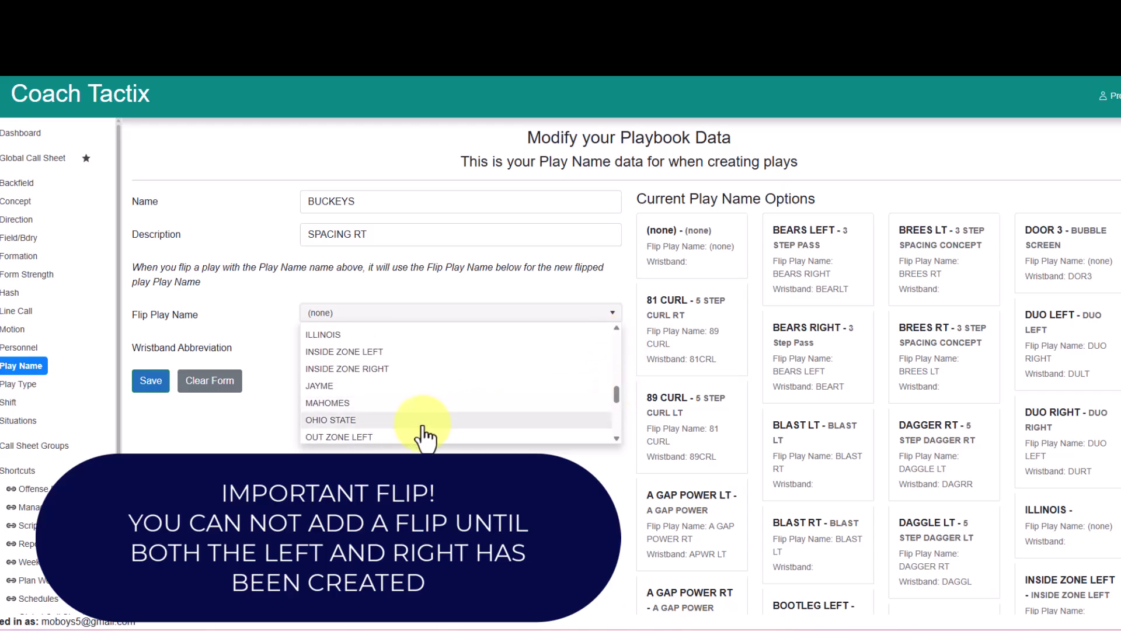
click(383, 425)
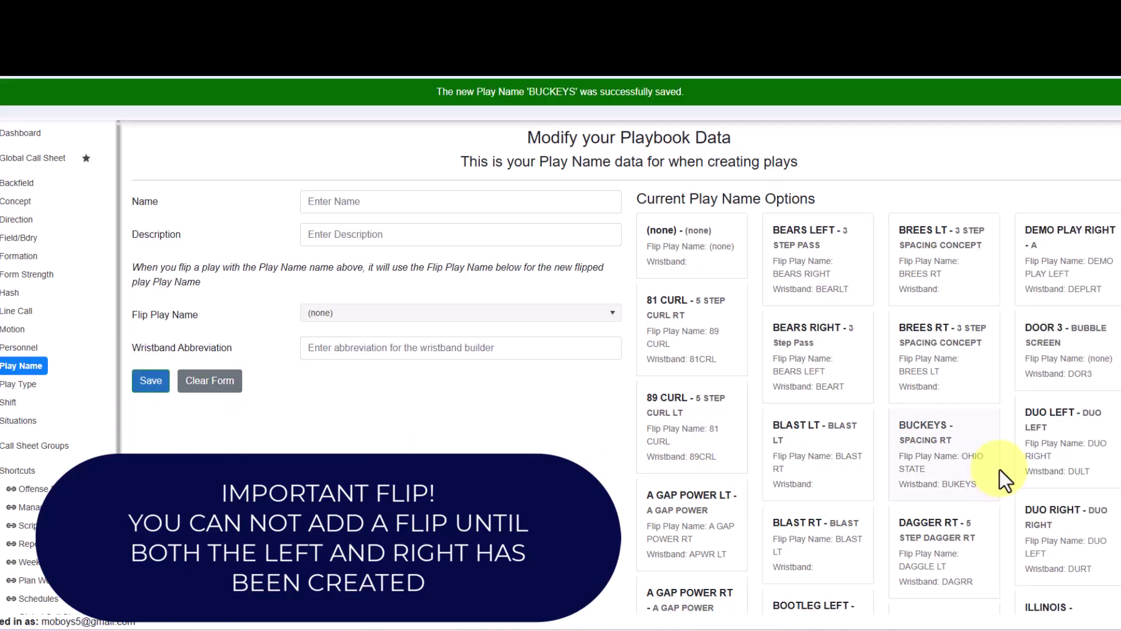
Find the existing OHIO STATE play name among the current options and open its details for editing
scroll(1000, 469, down, 3)
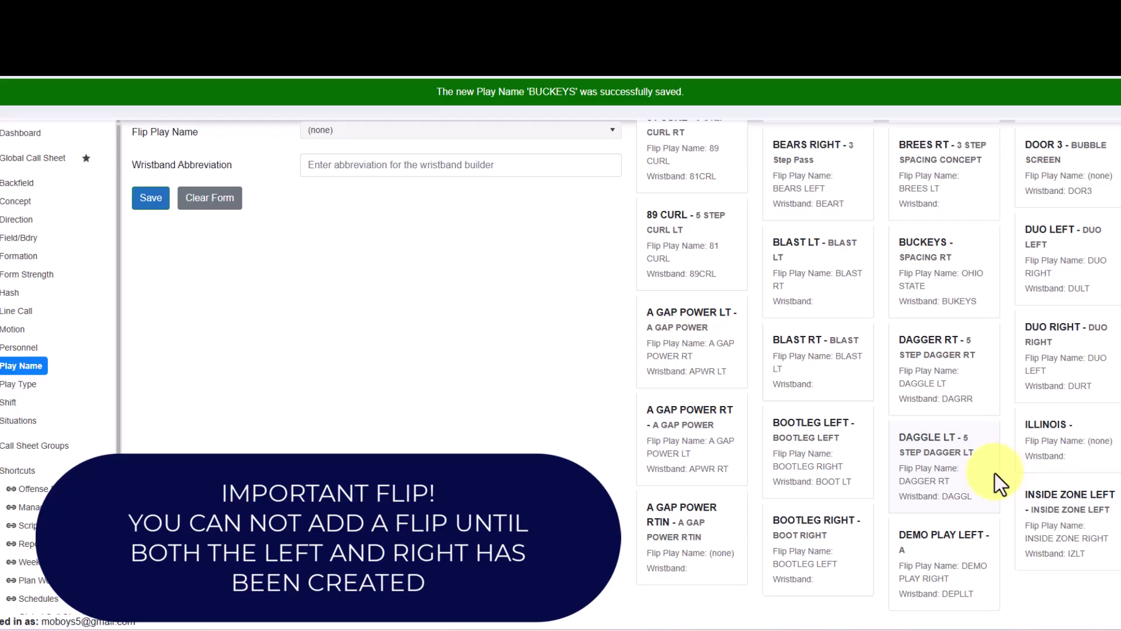
scroll(996, 474, up, 3)
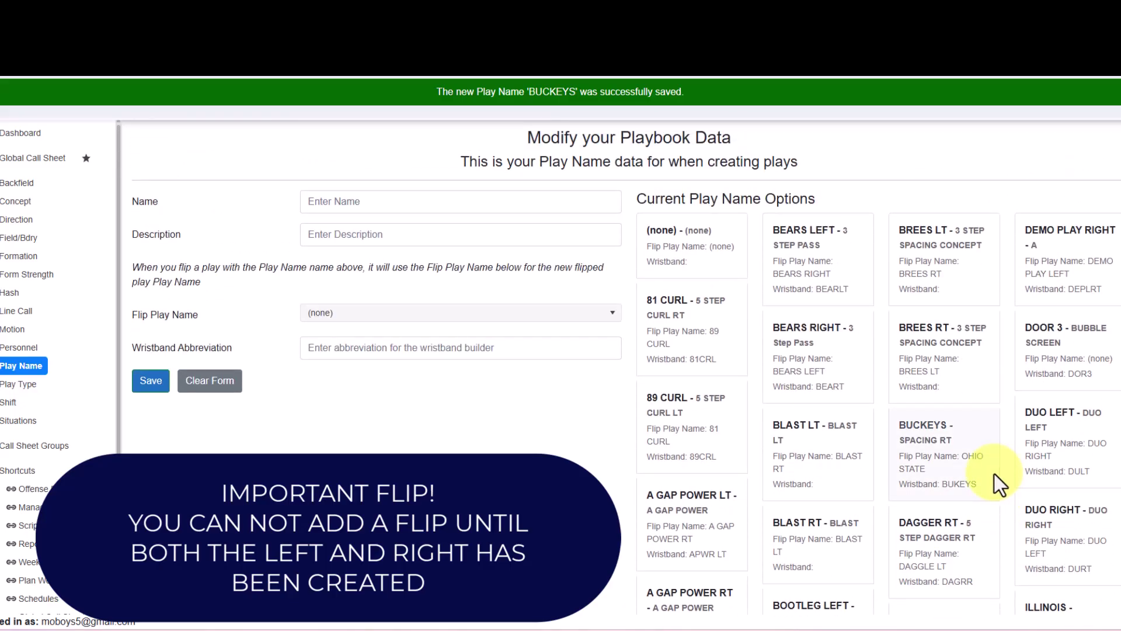
scroll(978, 455, down, 1)
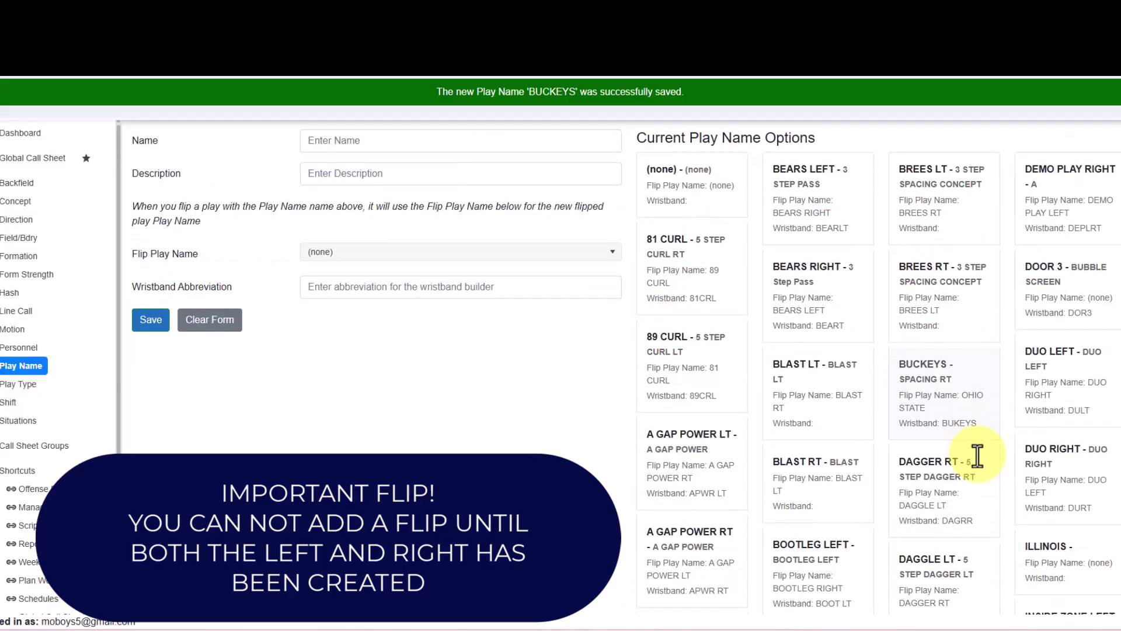
scroll(979, 455, down, 2)
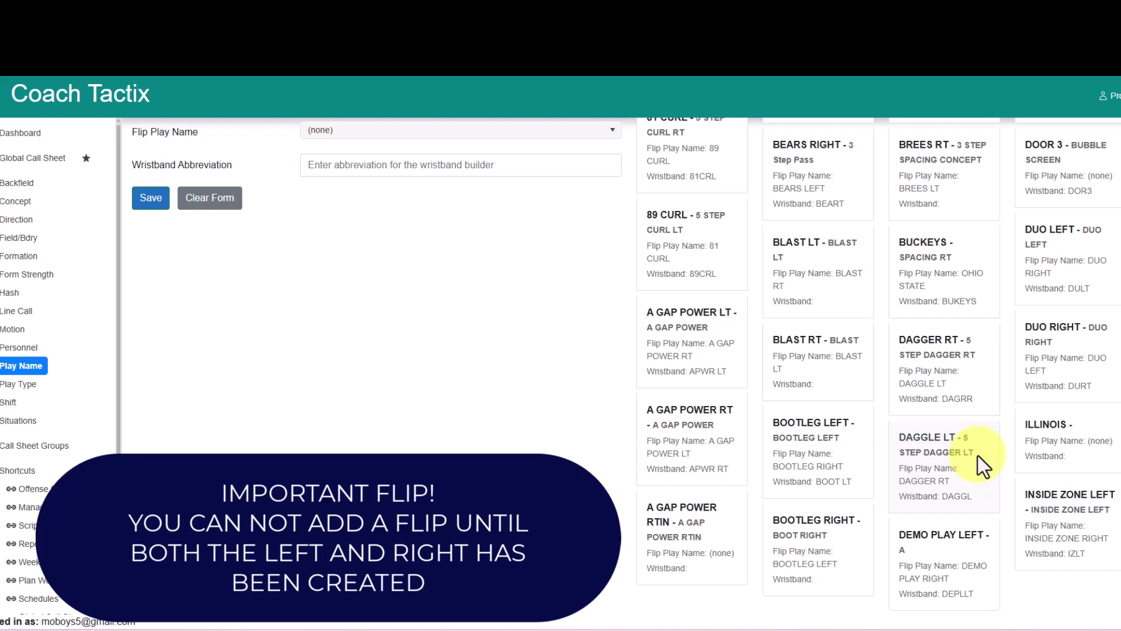
scroll(979, 455, down, 4)
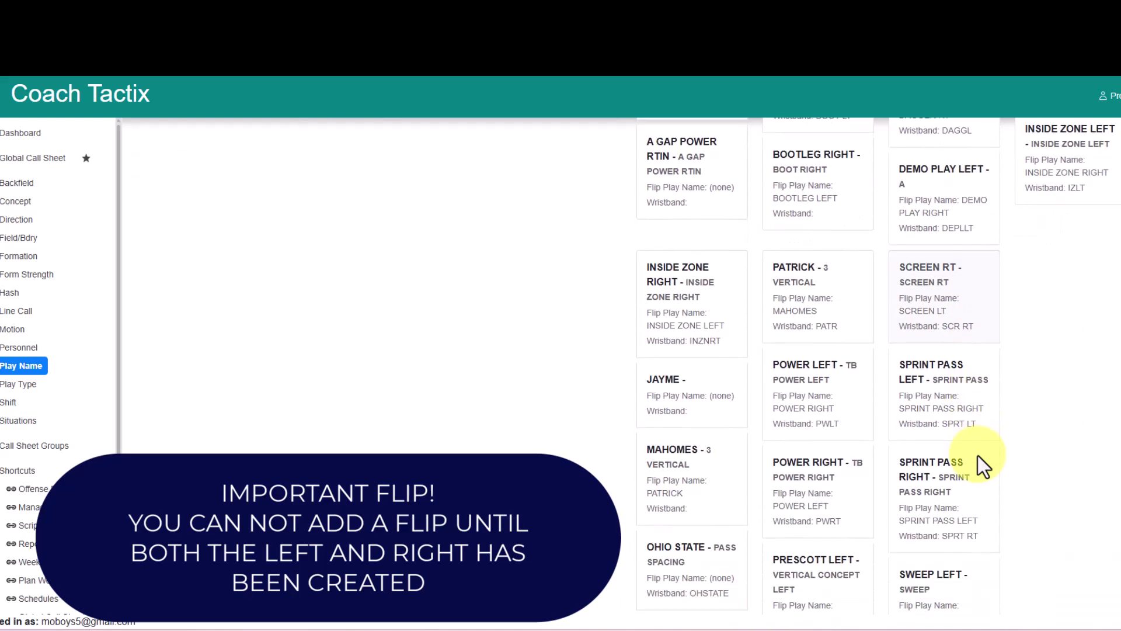
scroll(835, 327, down, 2)
scroll(830, 301, up, 1)
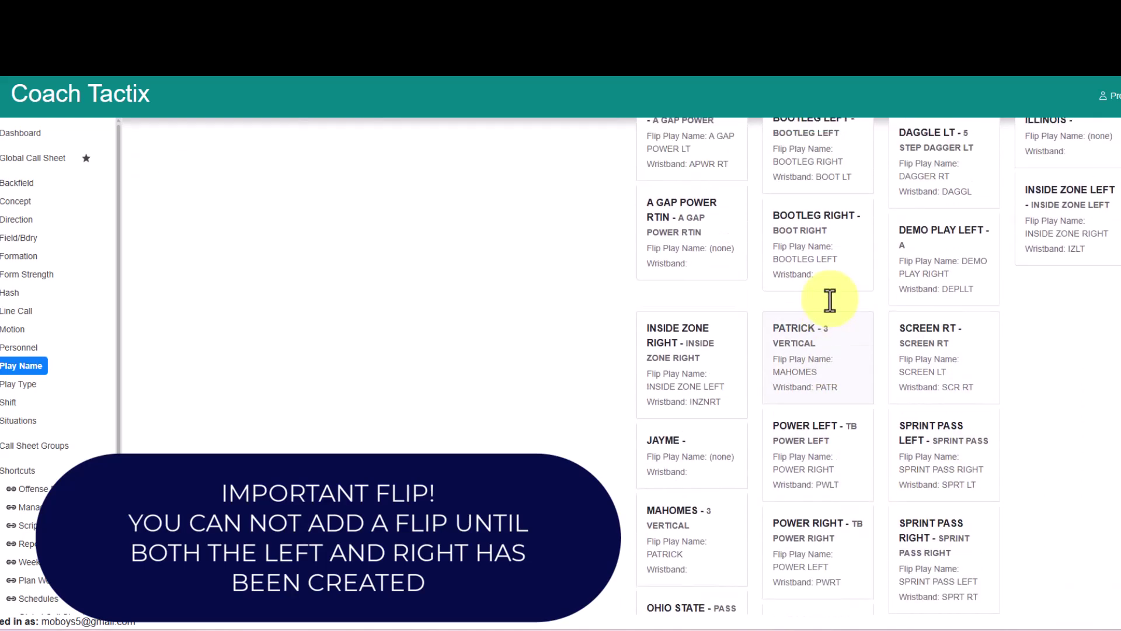
scroll(833, 310, down, 4)
scroll(713, 374, down, 1)
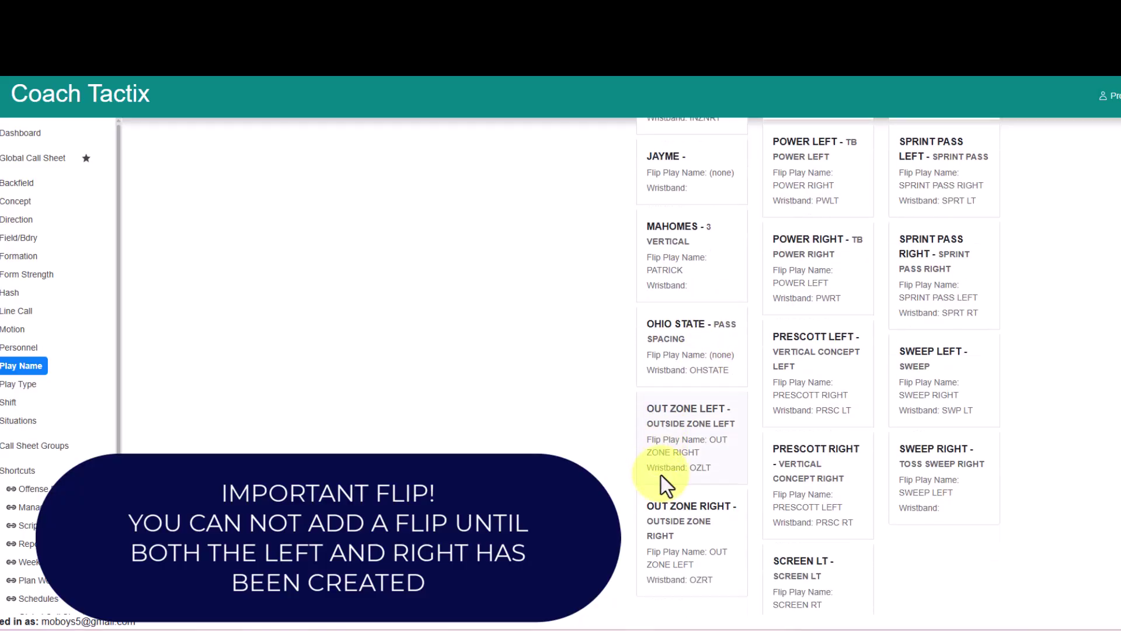
click(699, 323)
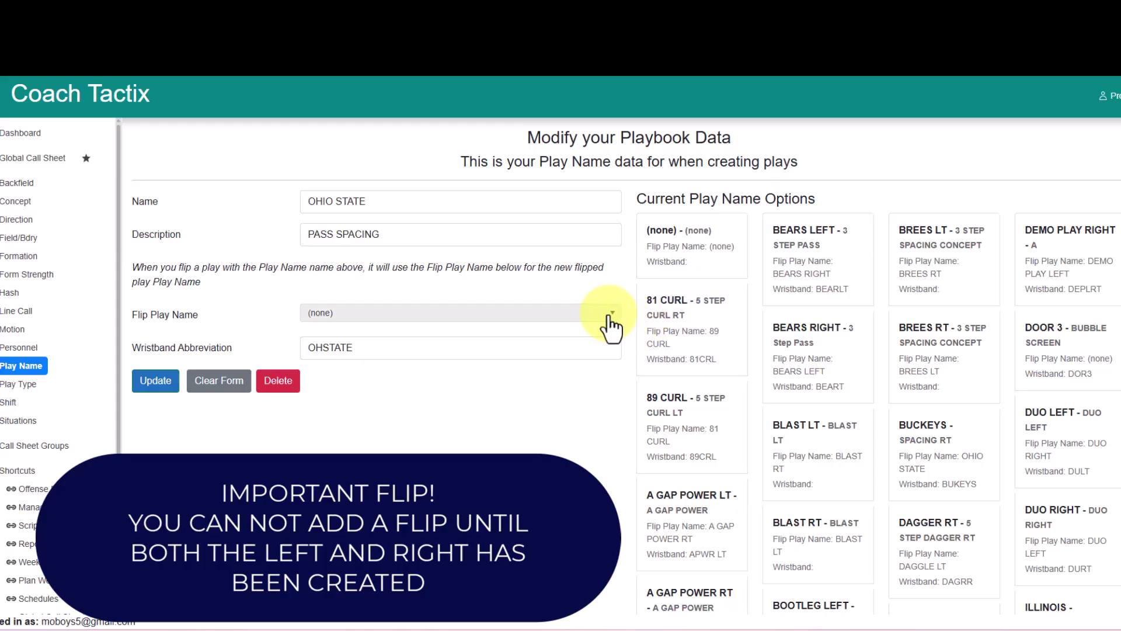
Set BUCKEYS as the flip play name for OHIO STATE and update the entry
click(607, 319)
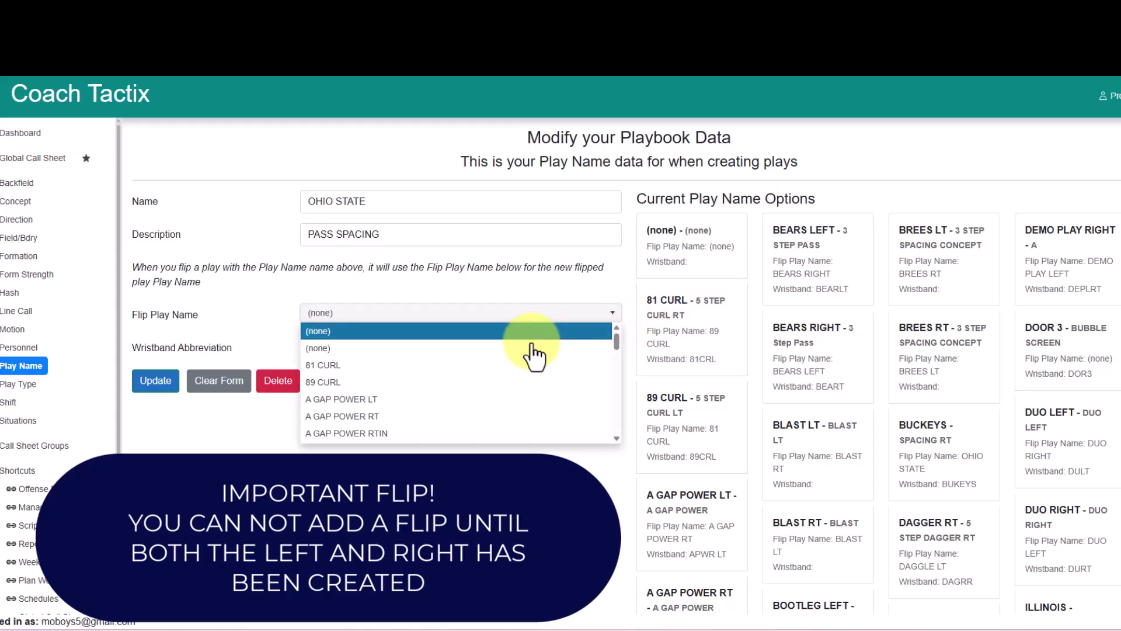
scroll(522, 371, down, 1)
scroll(514, 376, down, 1)
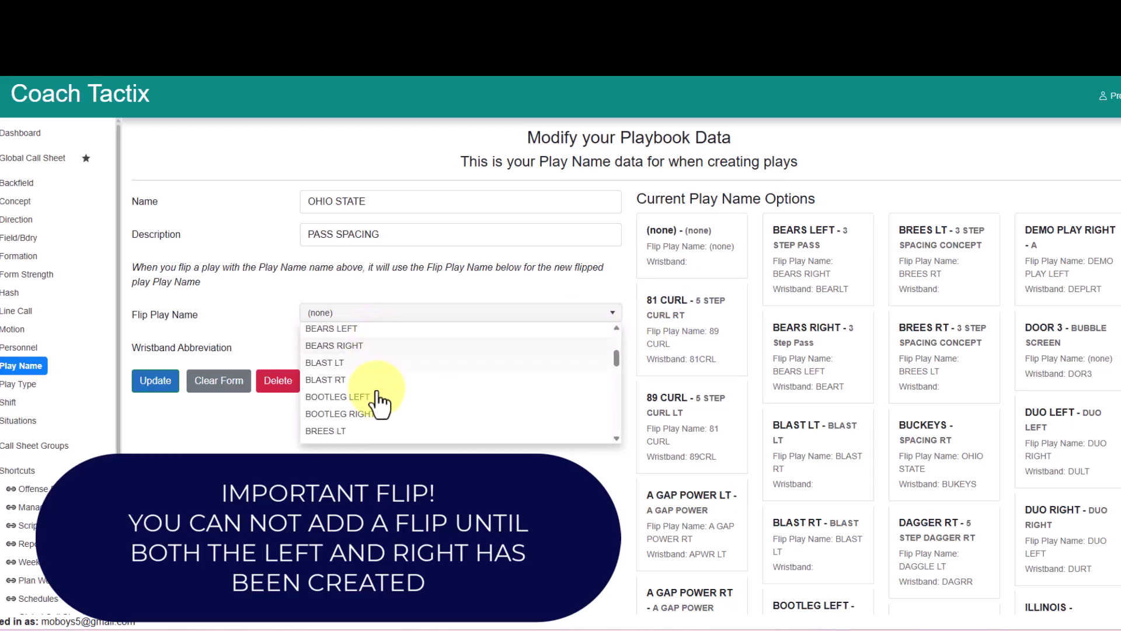
scroll(376, 403, down, 1)
click(350, 404)
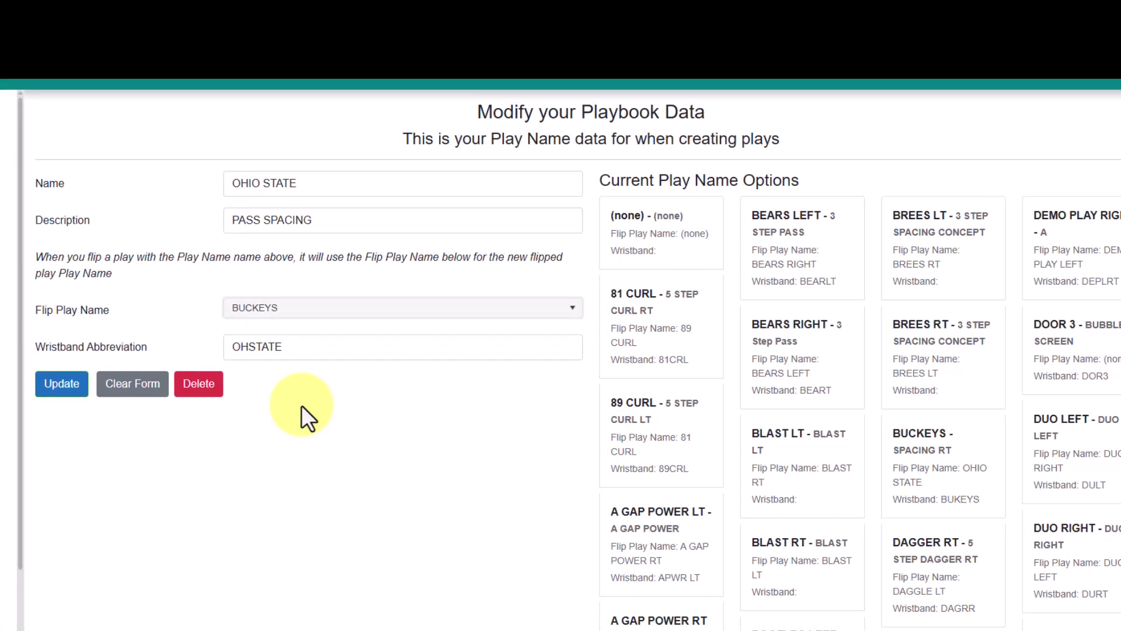
click(53, 393)
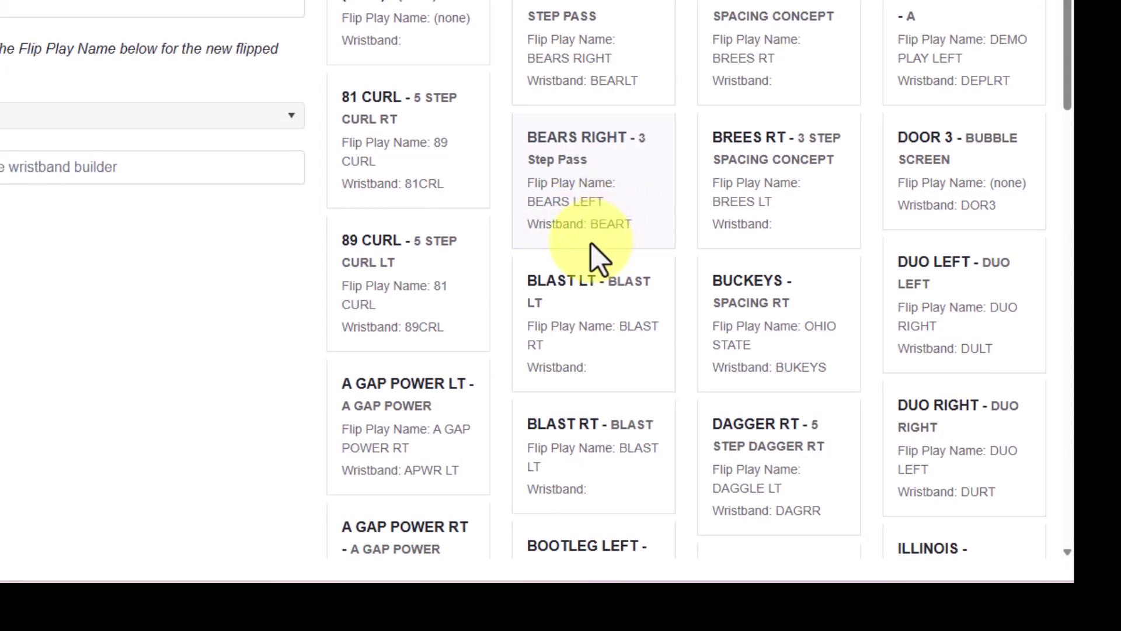
Switch from the play name data to the Line Call playbook data with its existing options
scroll(587, 240, down, 3)
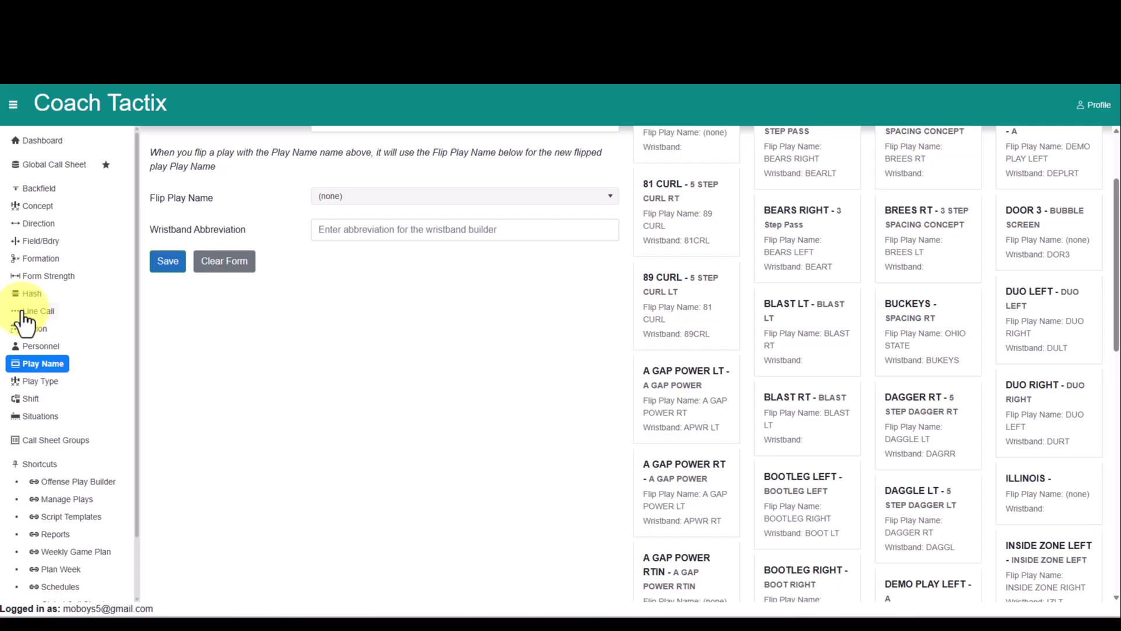
click(22, 312)
right_click(22, 312)
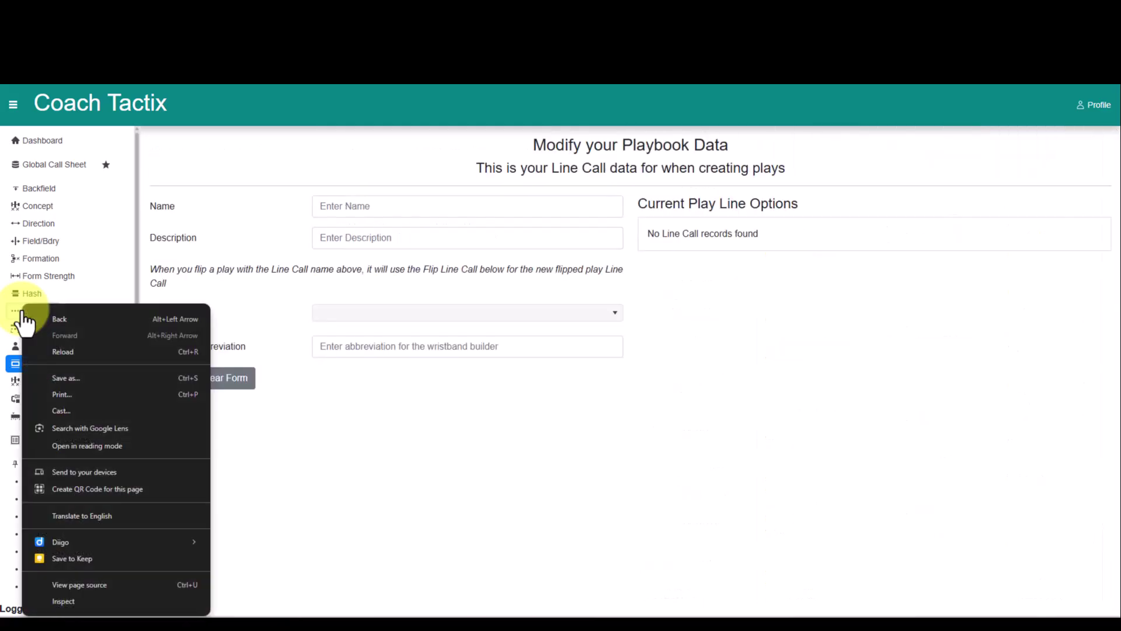
click(22, 312)
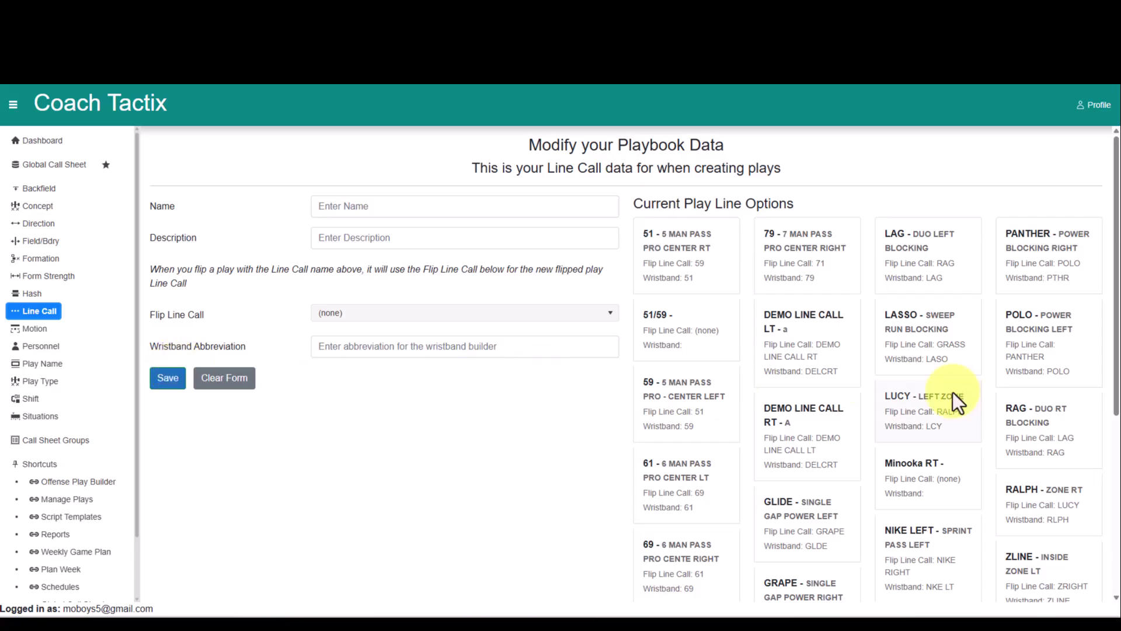